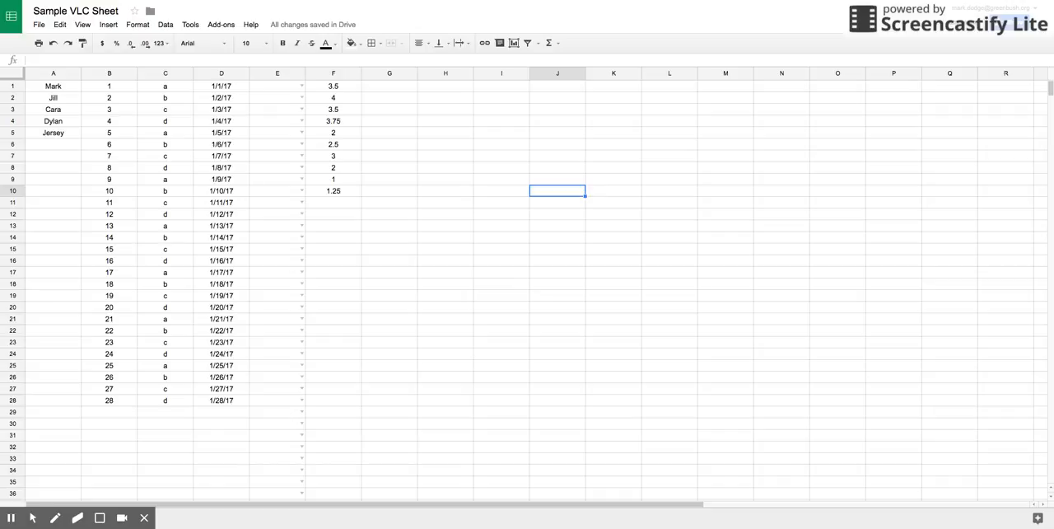
Set cell E1 to Freshman using its validation list.
left_click(302, 87)
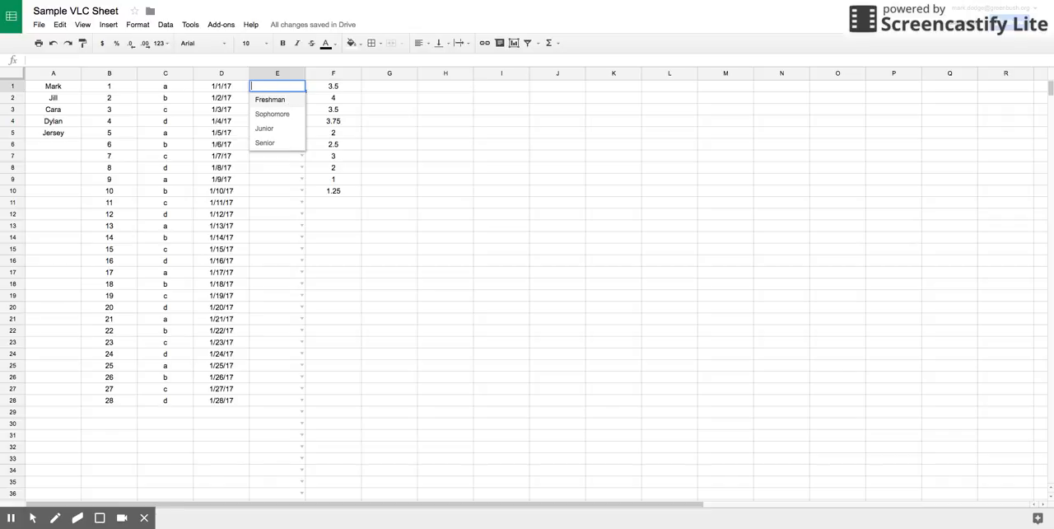
left_click(276, 100)
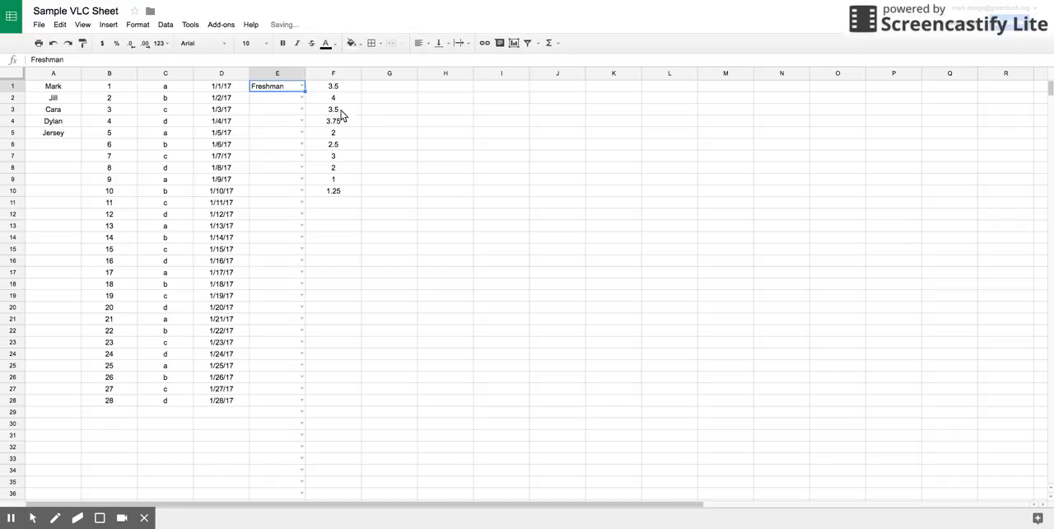
left_click(420, 114)
Try to enter 9 in cell E2, which is restricted to the grade classification list.
left_click(284, 100)
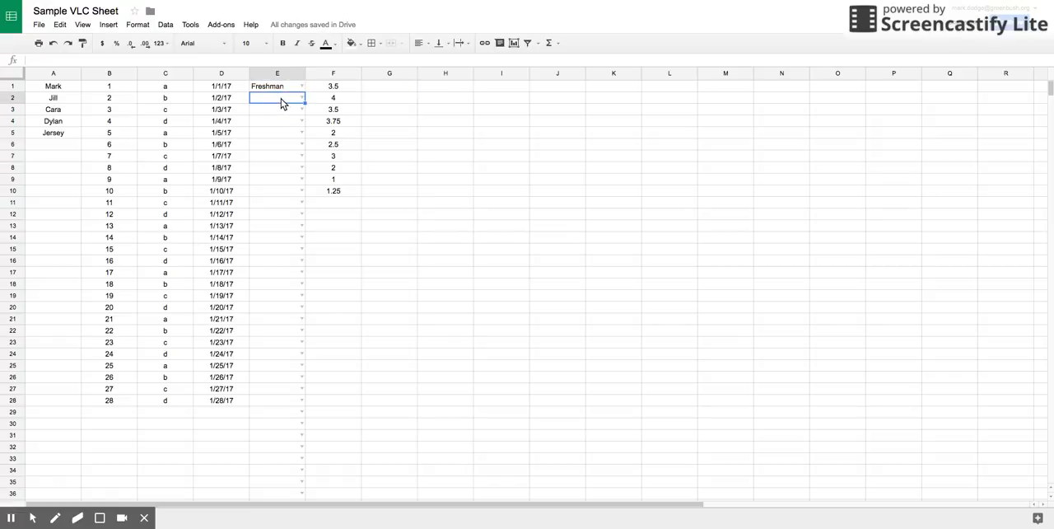
left_click(282, 102)
type("9")
key("Return")
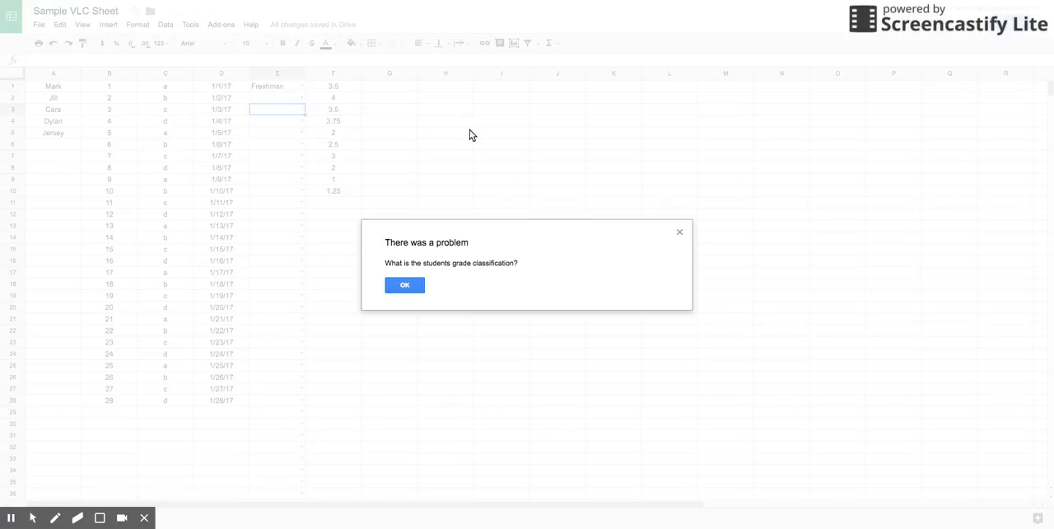
left_click(406, 285)
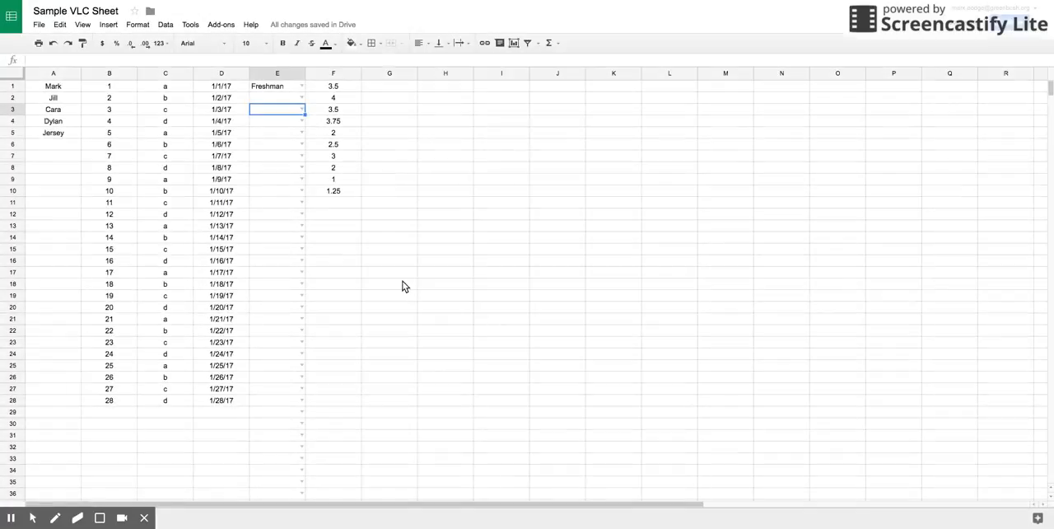
Use the validation lists to set E2 to Freshman, E3 to Sophomore and E4 to Senior.
left_click(302, 98)
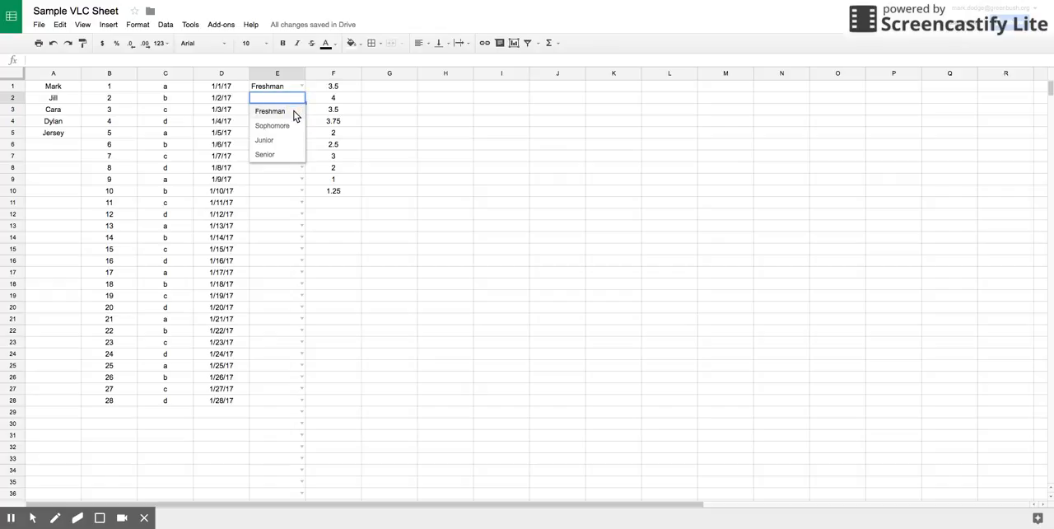
left_click(295, 112)
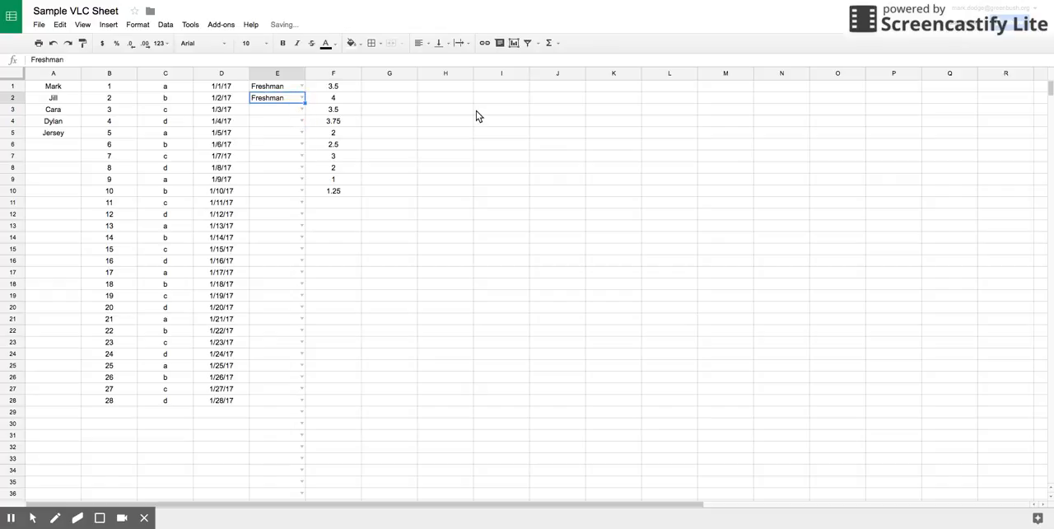
left_click(301, 110)
left_click(294, 136)
left_click(301, 122)
left_click(284, 179)
Use the validation lists to set E5 to Senior, E6 to Sophomore, and both E7 and E8 to Junior.
left_click(302, 133)
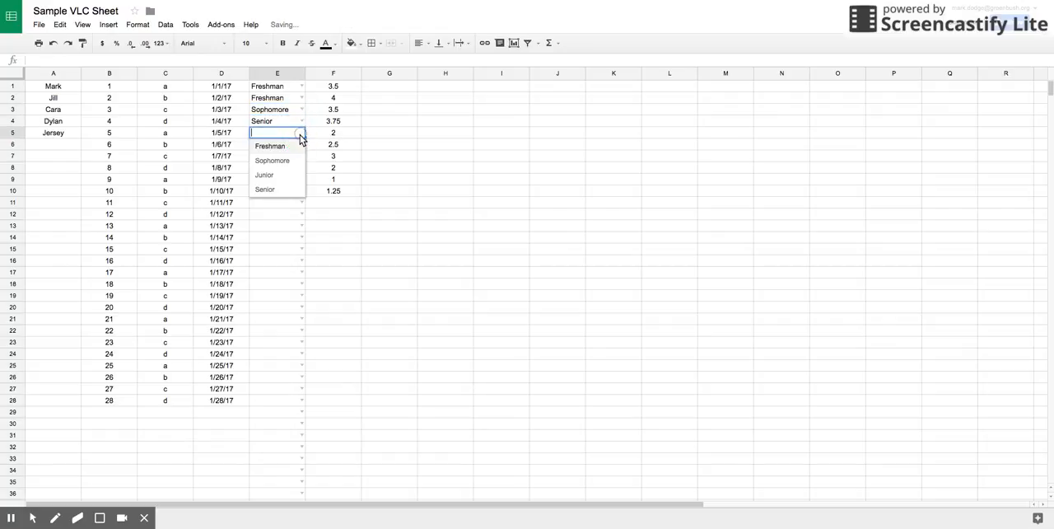
left_click(284, 181)
left_click(301, 145)
left_click(285, 175)
left_click(302, 156)
left_click(289, 198)
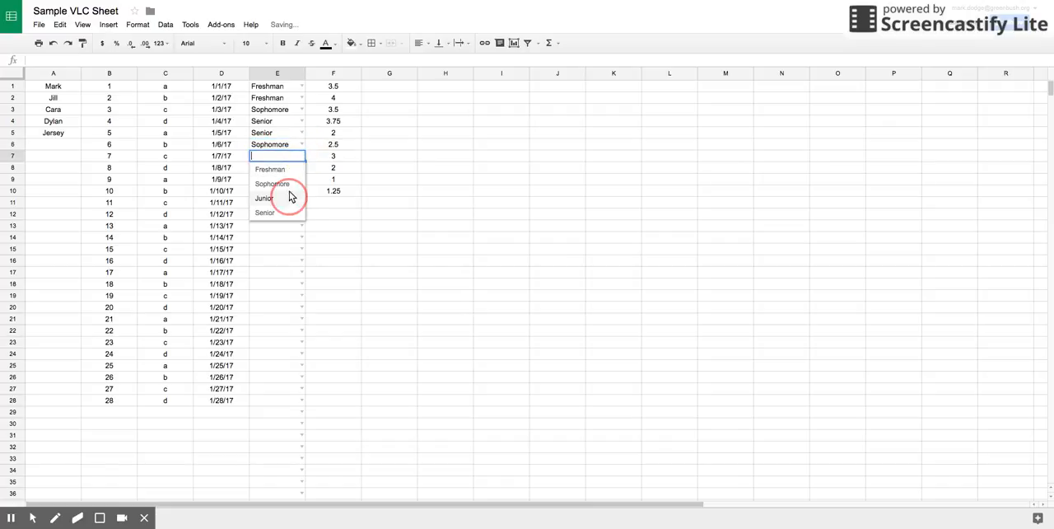
left_click(301, 167)
left_click(290, 210)
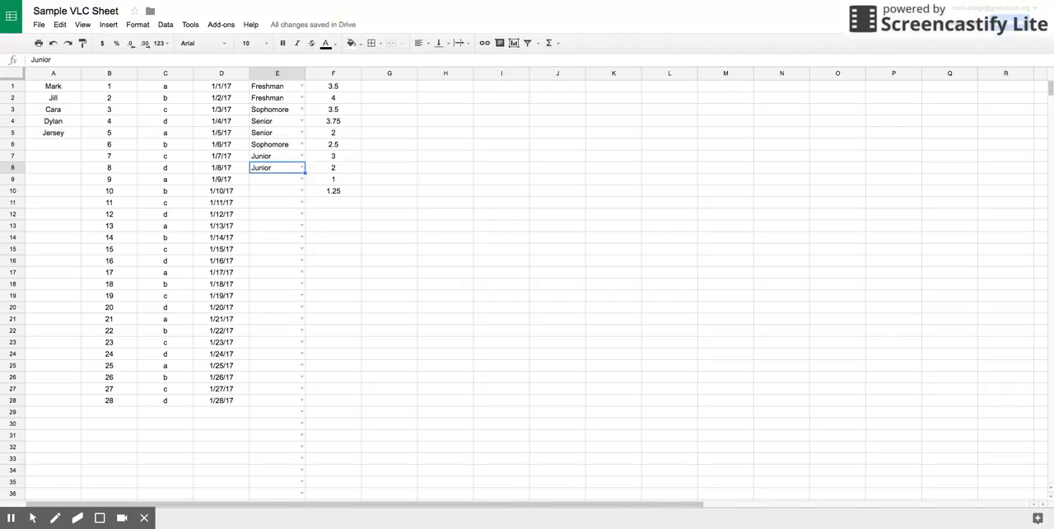
Start a data validation rule for cell H1 with a list of items: Broncos, Chiefs, Chargers, Raiders.
left_click(444, 89)
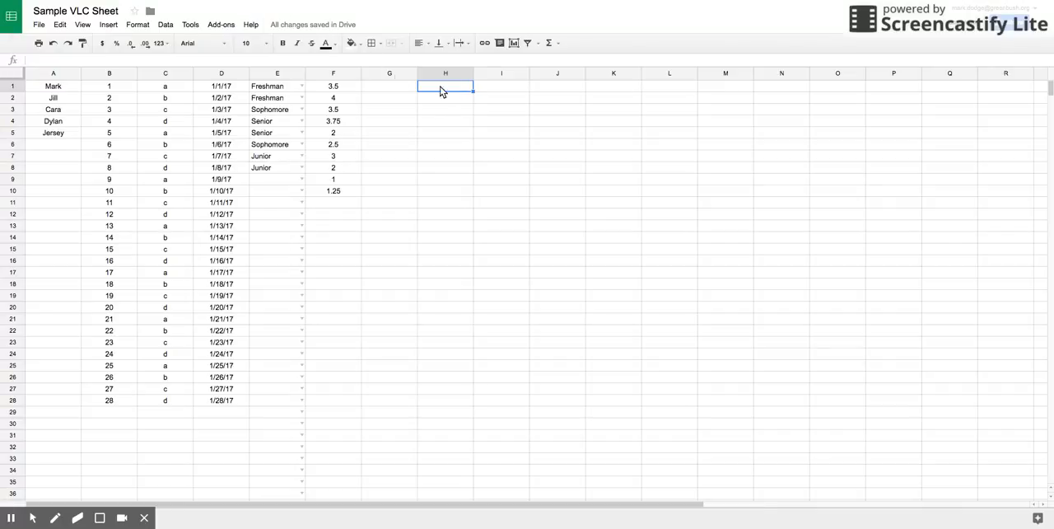
left_click(164, 25)
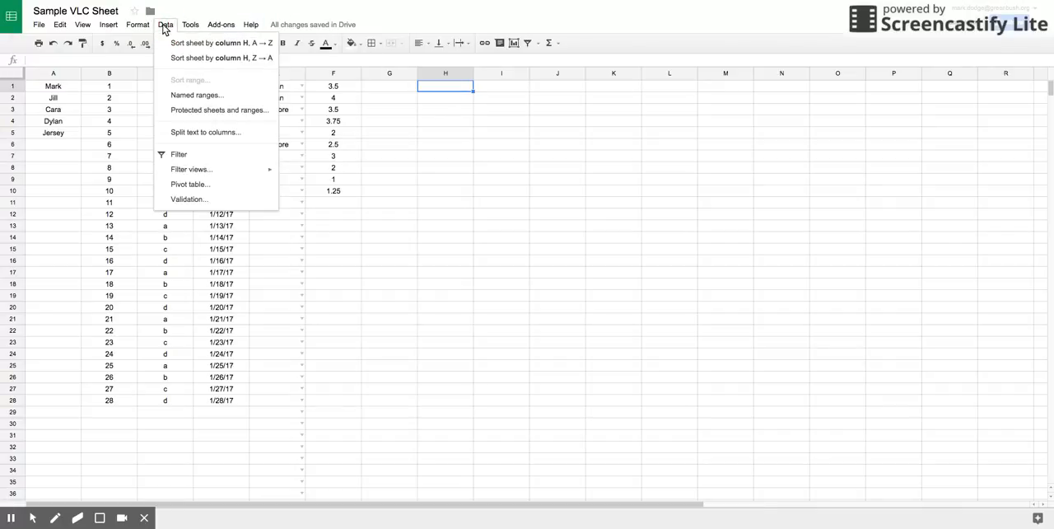
left_click(177, 201)
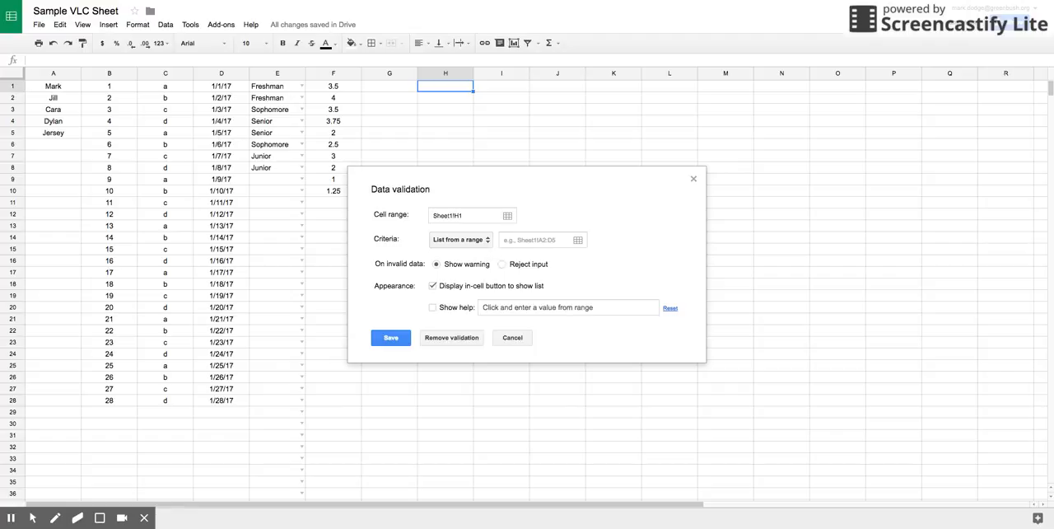
left_click(488, 244)
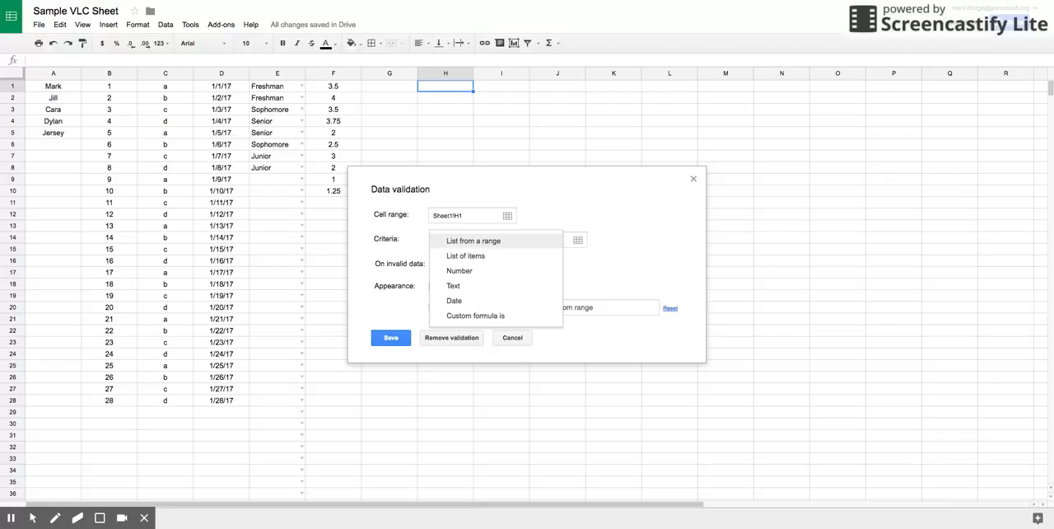
left_click(482, 257)
left_click(498, 239)
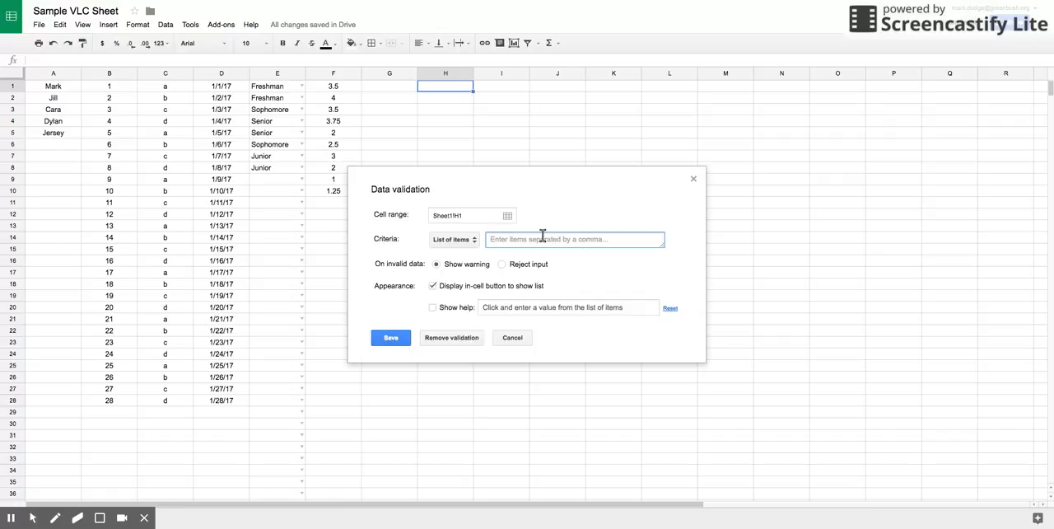
type("Broncos, Chiefs, Charge")
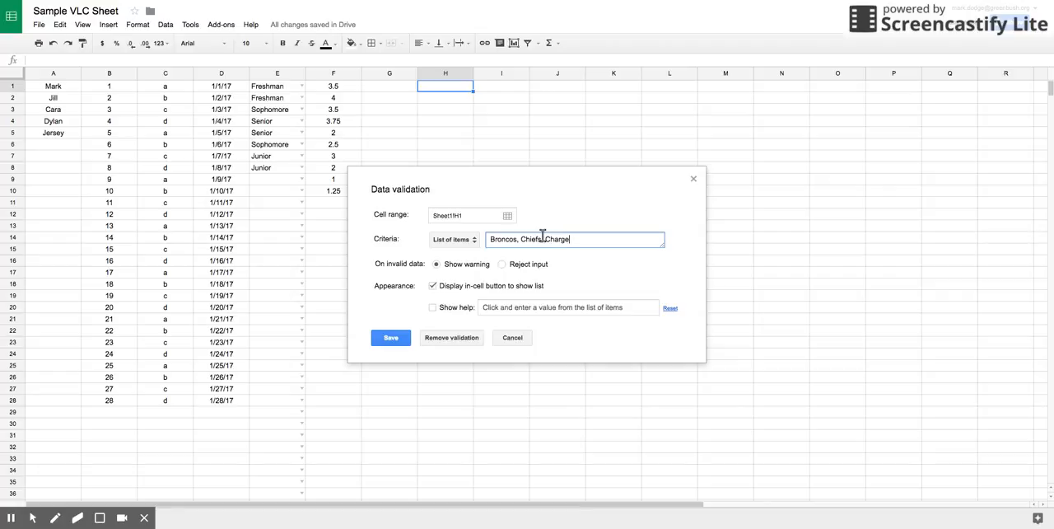
type("rs, Raiders")
Make H1's validation reject invalid input and show the help text "Please choose your favorite football team?", and save the rule.
left_click(503, 265)
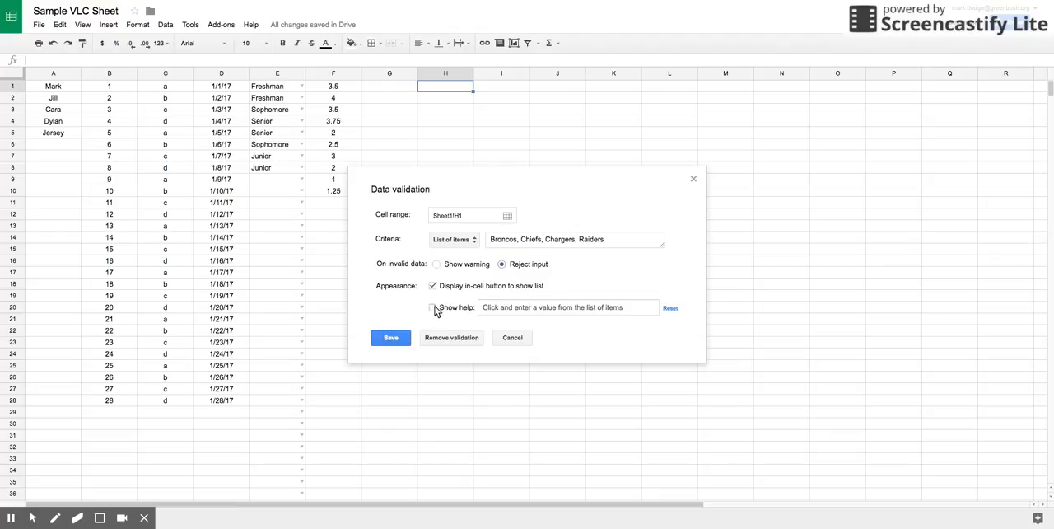
left_click(434, 308)
left_click_drag(639, 306, 487, 310)
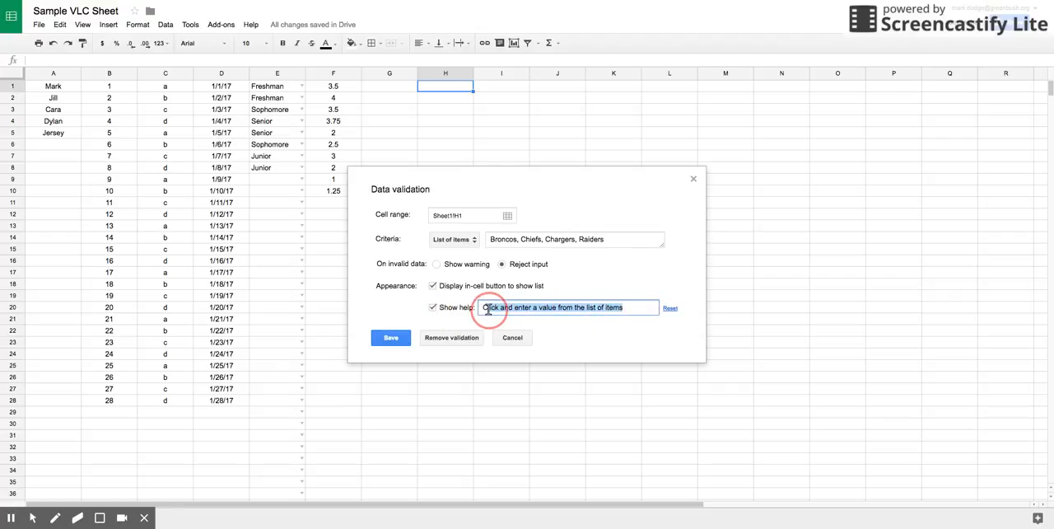
key("BackSpace")
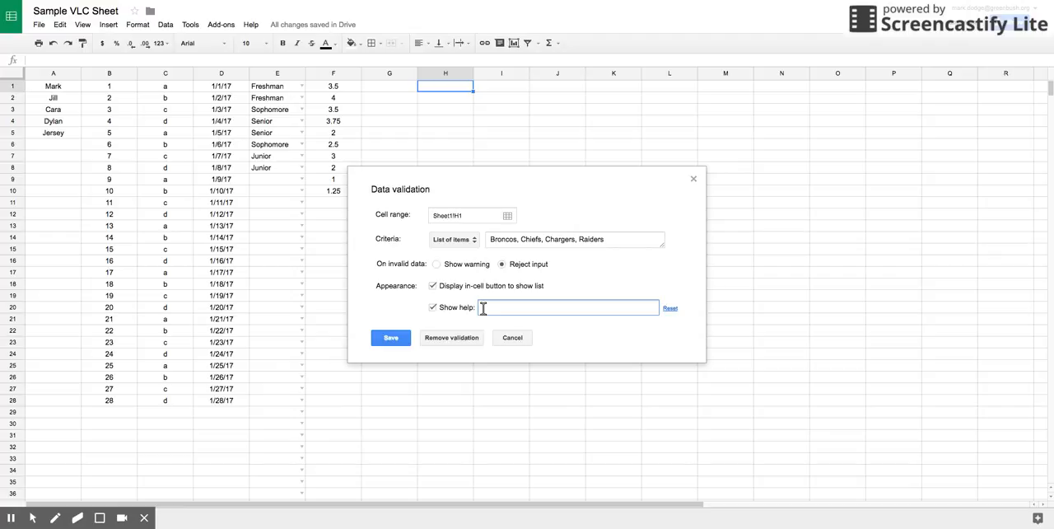
type("Please choose your favorite foo")
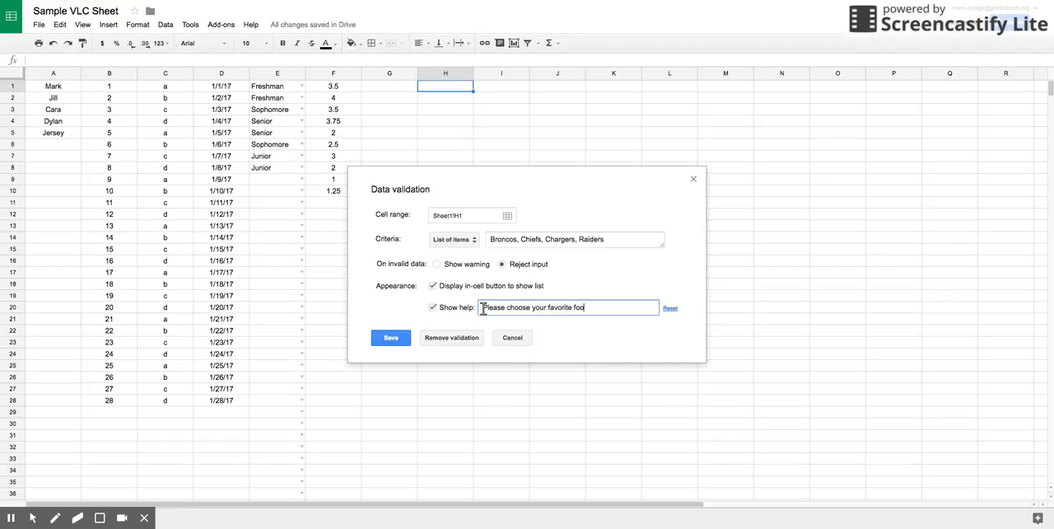
type("tball team?")
left_click(392, 338)
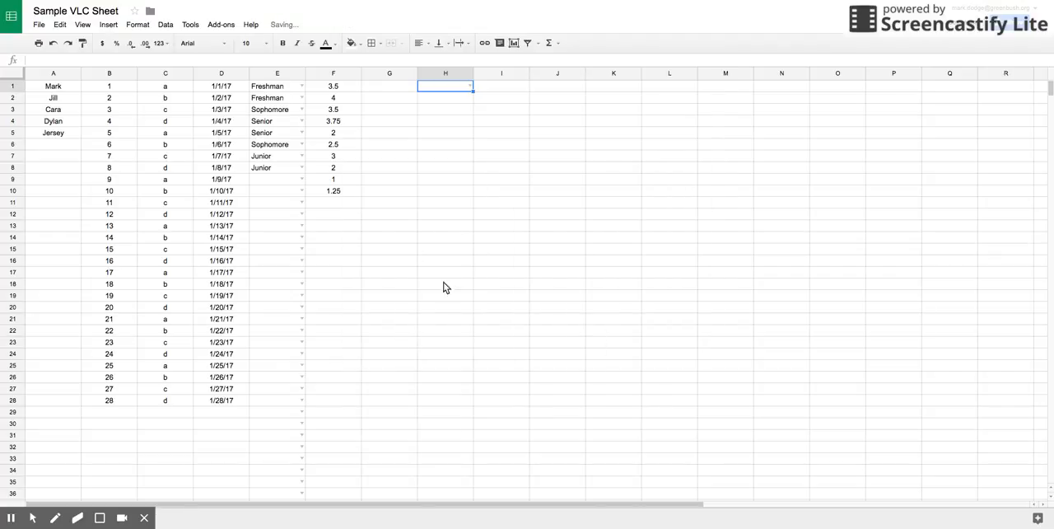
Test the new validation list in H1 by choosing Broncos, and clear the cell again.
left_click(471, 87)
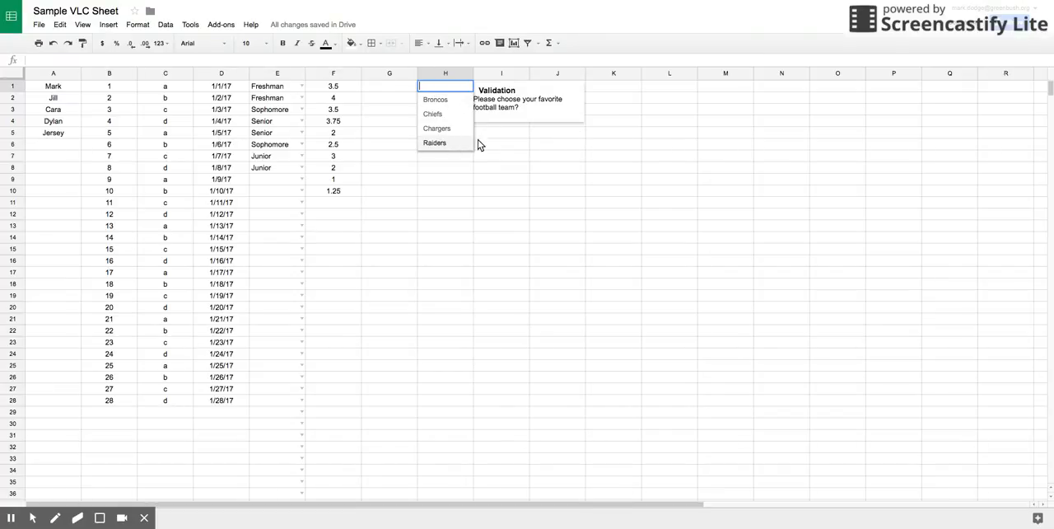
left_click(453, 100)
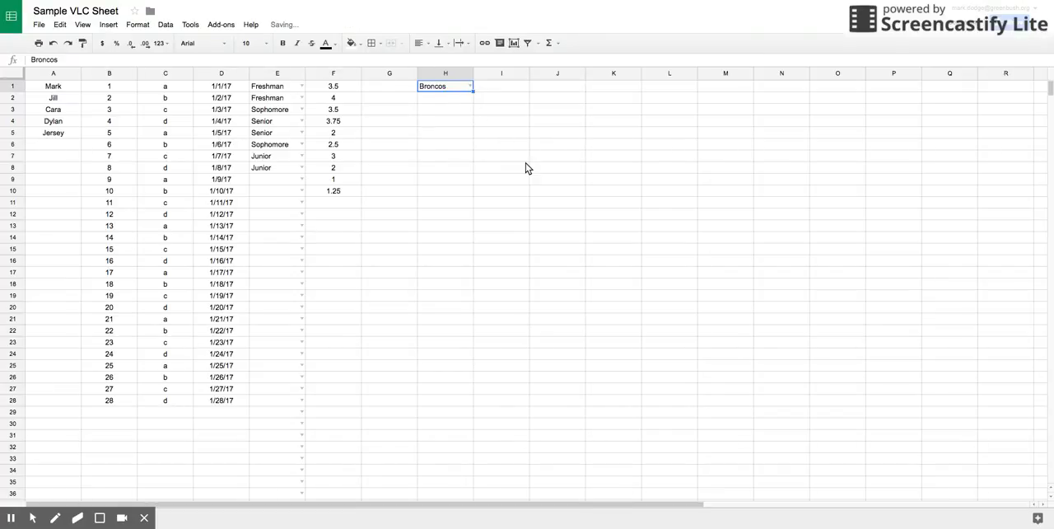
left_click(471, 86)
key("BackSpace")
key("BackSpace")
key("BackSpace")
key("BackSpace")
key("BackSpace")
key("BackSpace")
key("BackSpace")
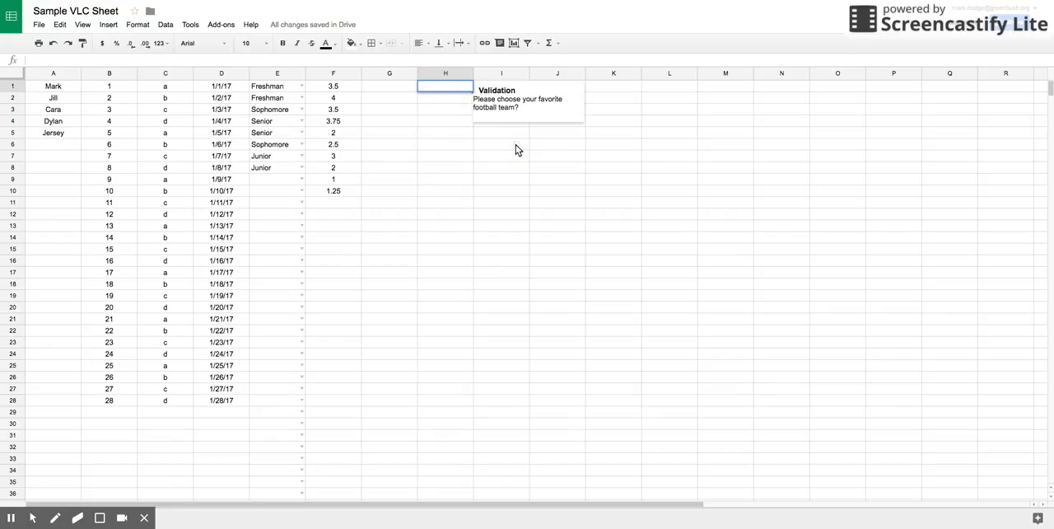
left_click(600, 127)
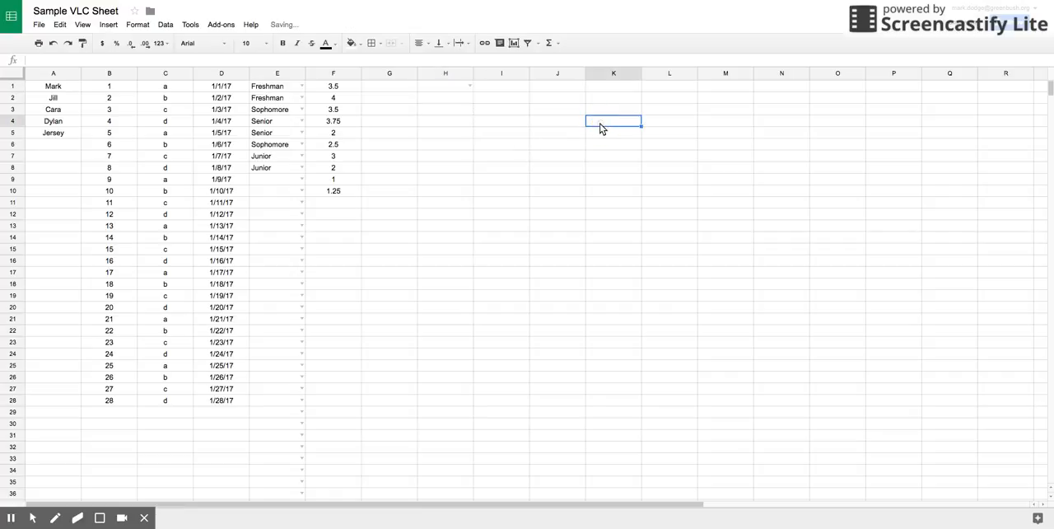
Fill the empty validated cell H1 down through H28 to copy its team list.
left_click(463, 87)
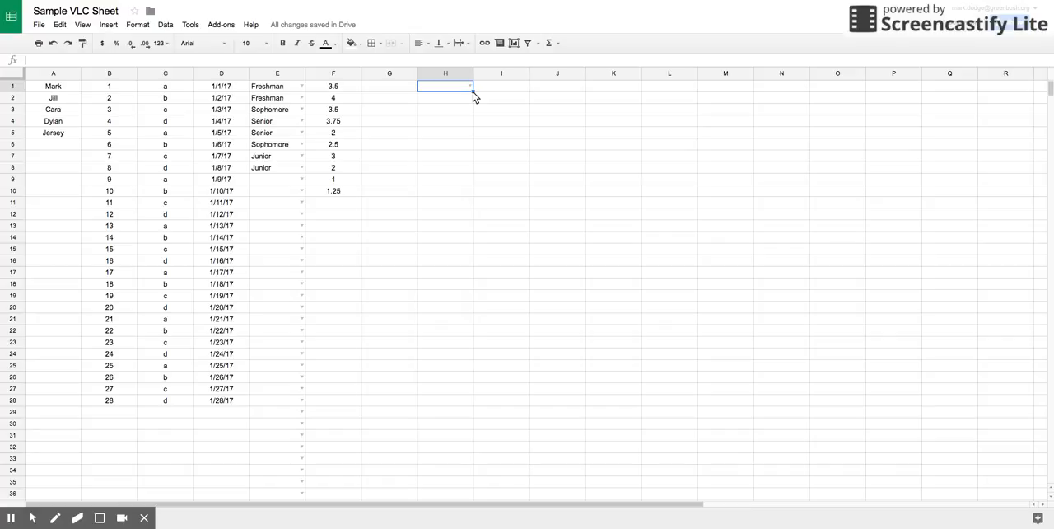
left_click(473, 91)
left_click_drag(473, 91, 460, 401)
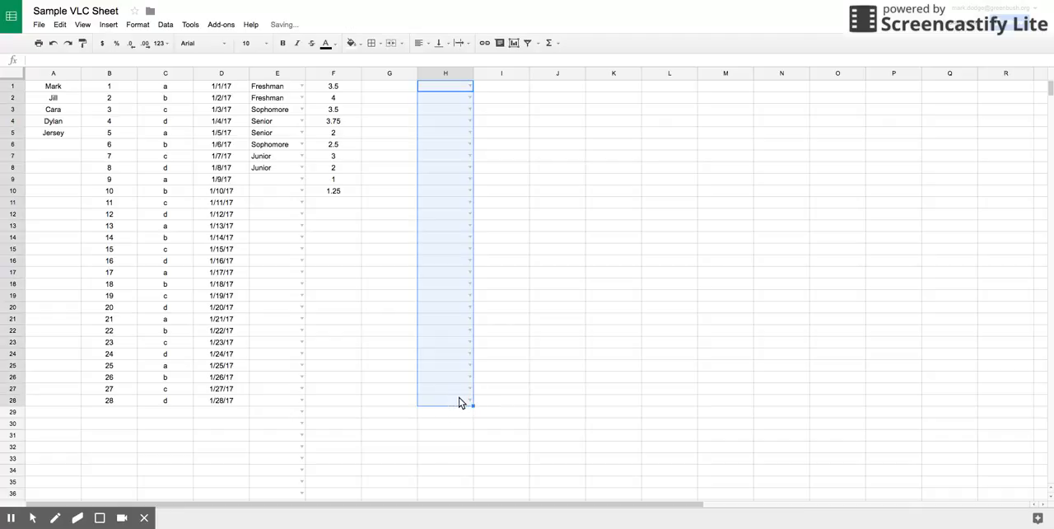
left_click(532, 321)
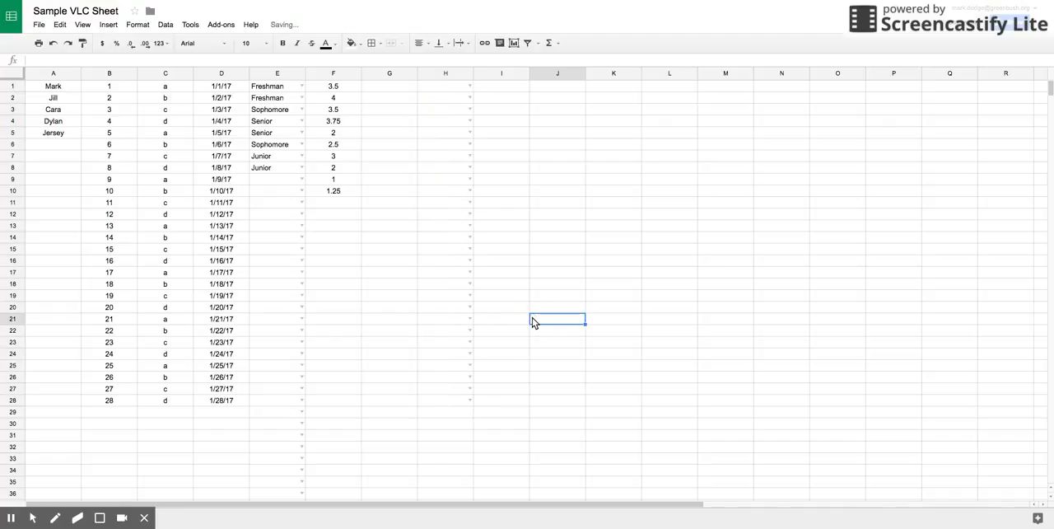
Choose teams from the validation lists: Broncos in H1, Chiefs in H2 and Broncos in H3.
left_click(470, 99)
left_click(510, 100)
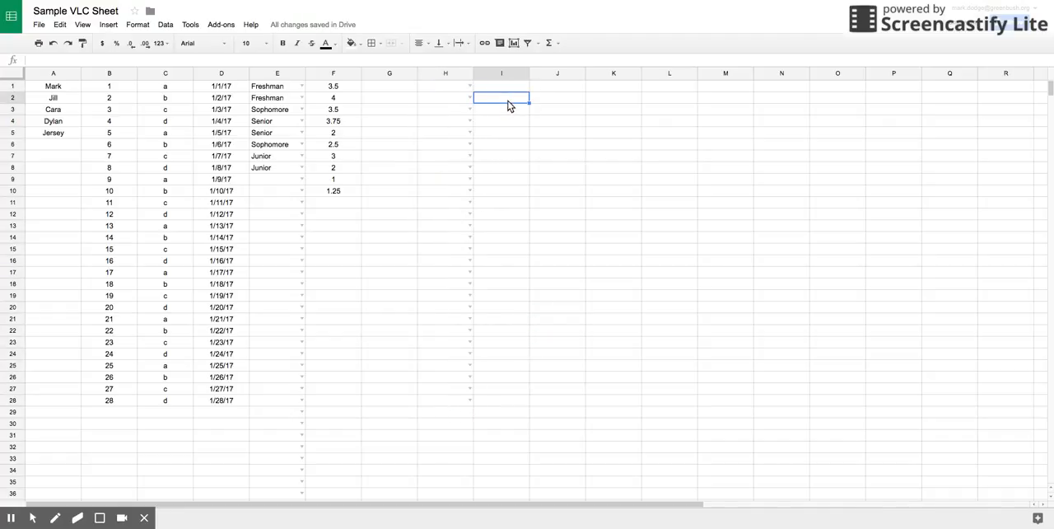
left_click(467, 87)
left_click(461, 99)
left_click(471, 97)
left_click(460, 124)
left_click(470, 110)
left_click(463, 124)
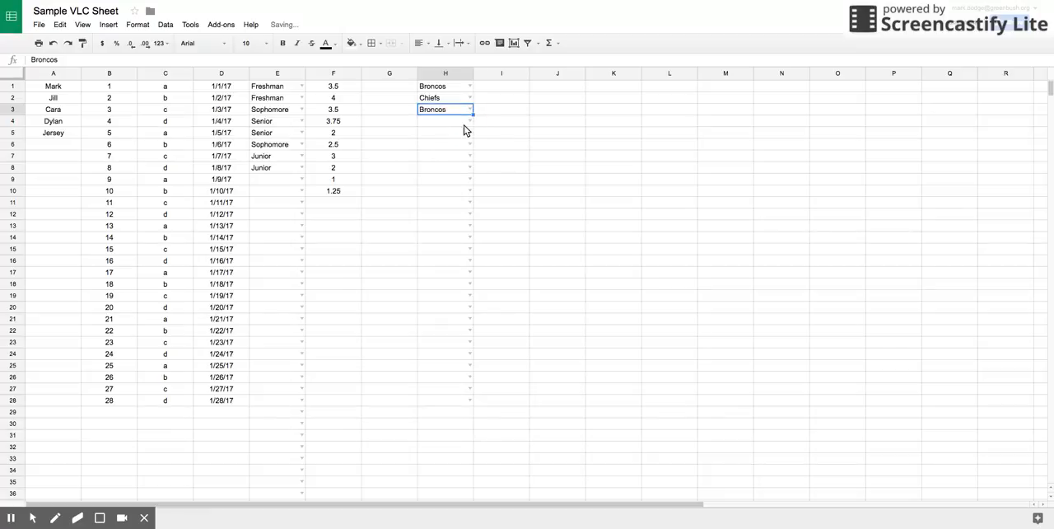
Choose Broncos in H4 and H5, Chiefs in H6 and Chargers in H7 from the validation lists.
left_click(469, 121)
left_click(464, 136)
left_click(468, 132)
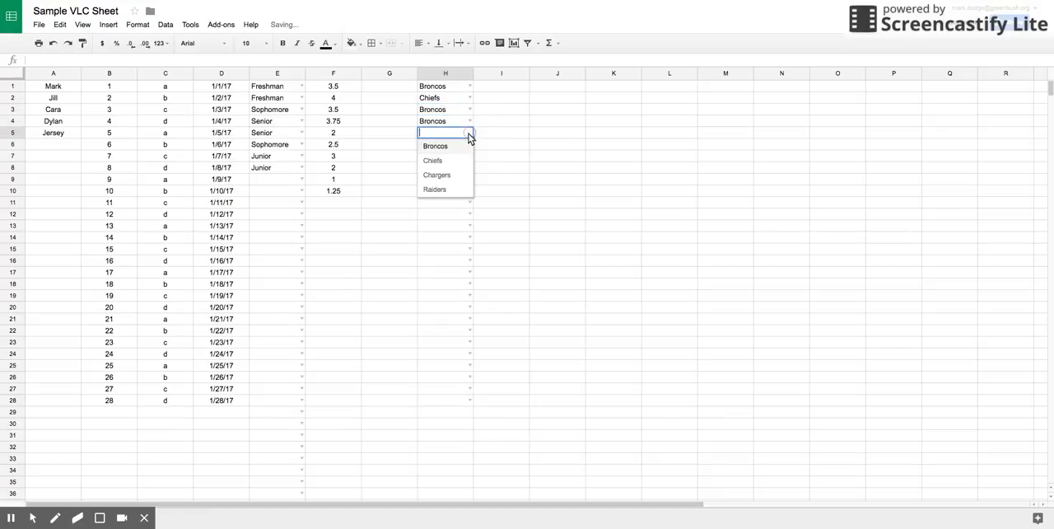
left_click(463, 148)
left_click(470, 145)
left_click(463, 172)
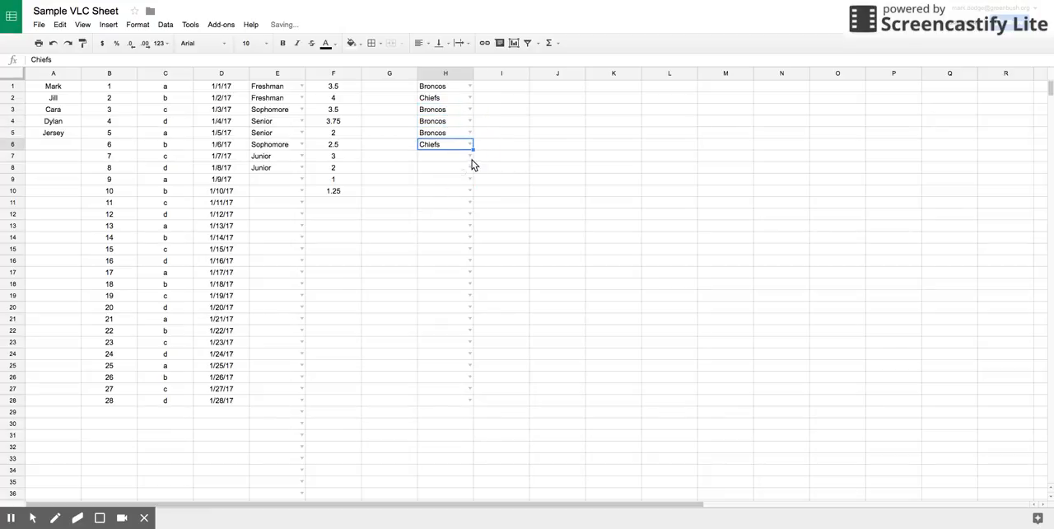
left_click(470, 156)
left_click(461, 202)
left_click(511, 169)
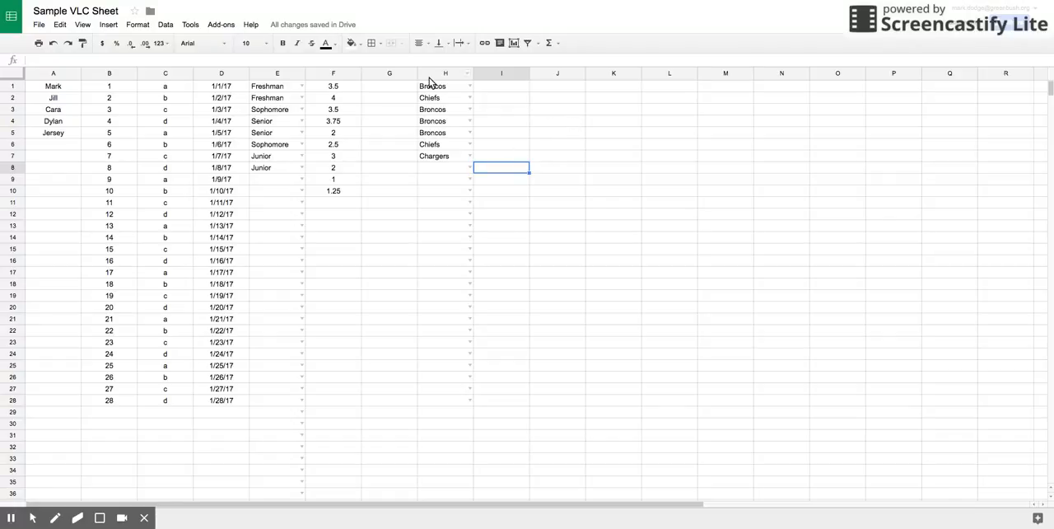
Add a conditional formatting rule to column E that gives cells whose text is exactly Freshman a red background.
left_click(274, 76)
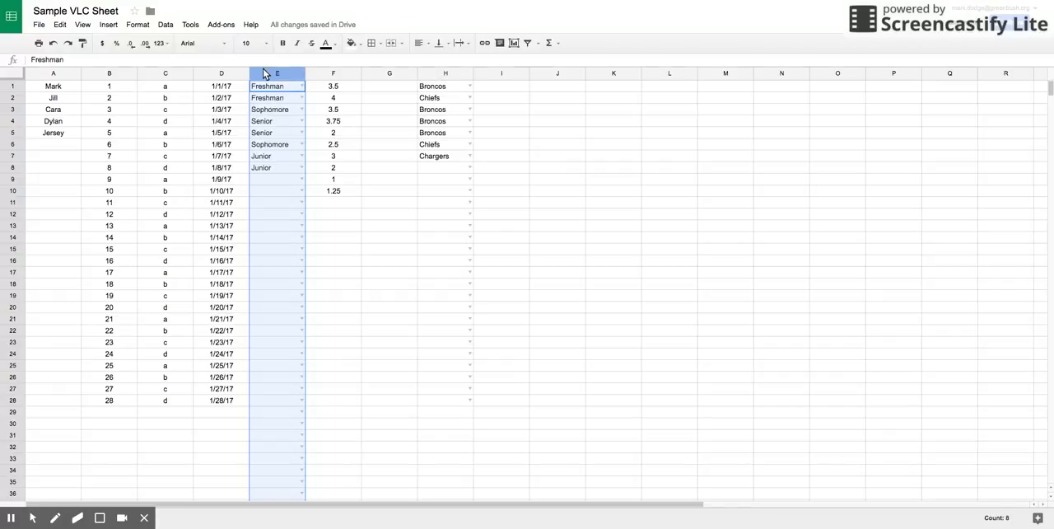
left_click(137, 24)
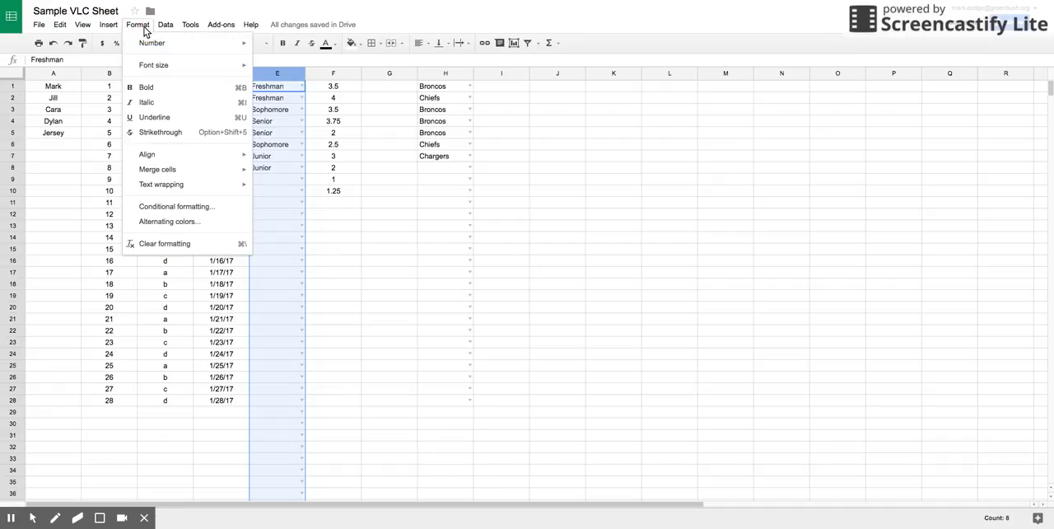
left_click(174, 206)
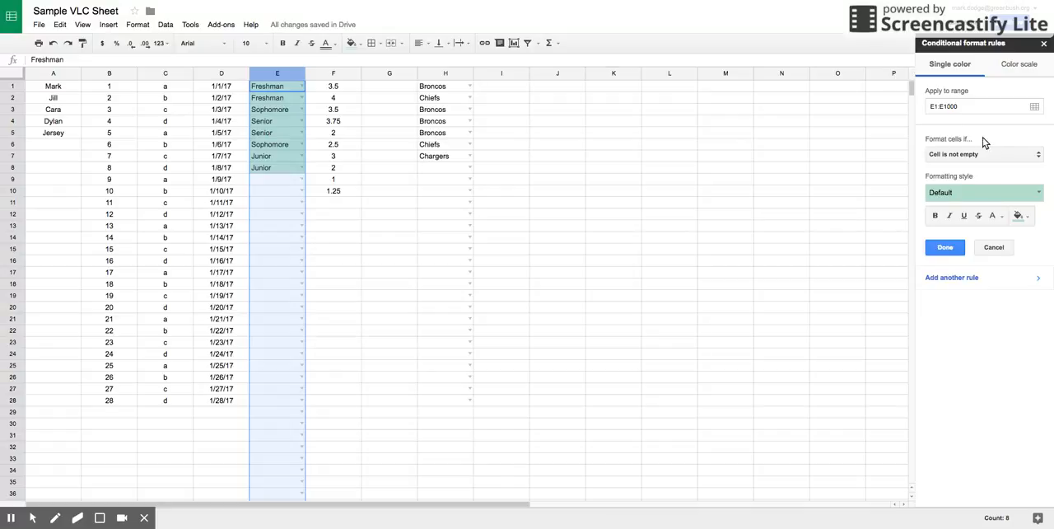
left_click(1036, 155)
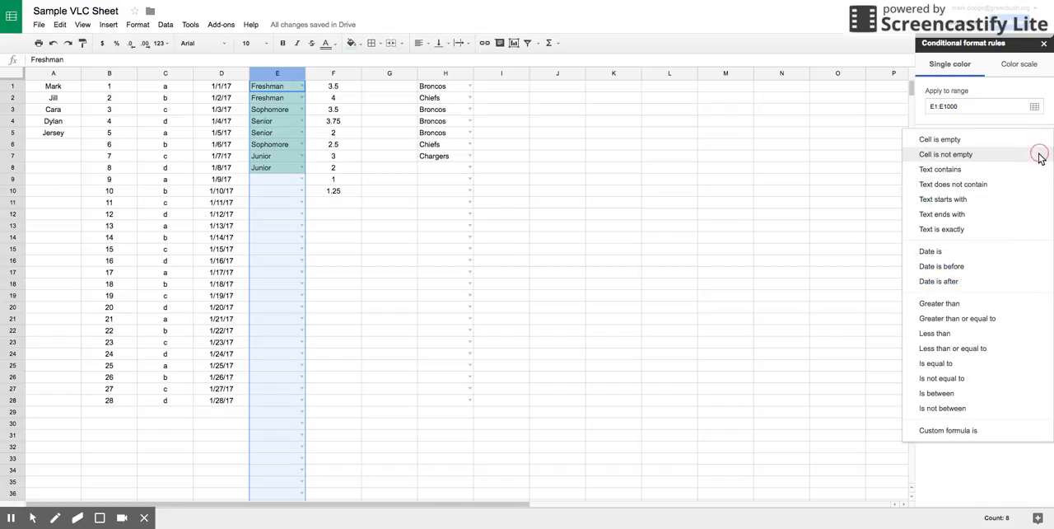
left_click(974, 230)
left_click(957, 173)
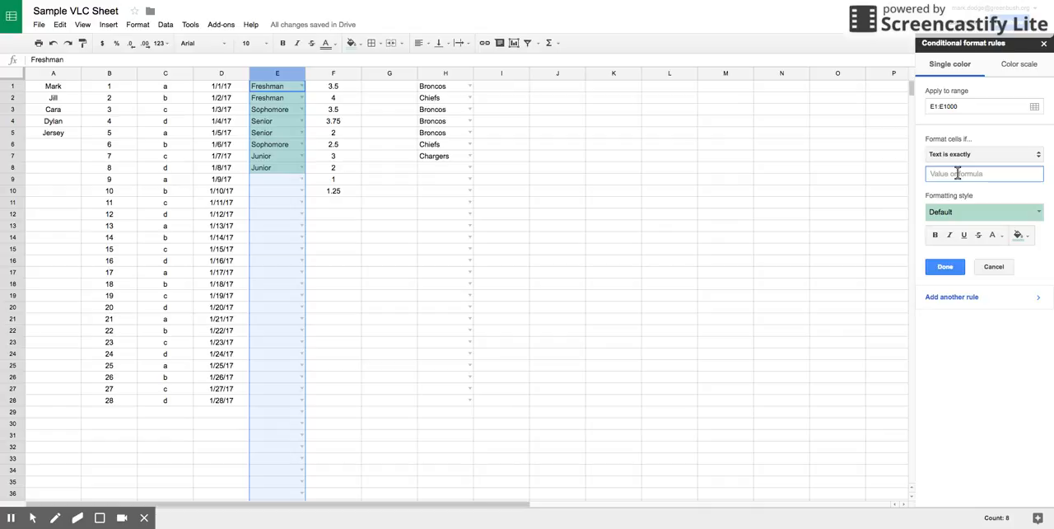
type("Freshman")
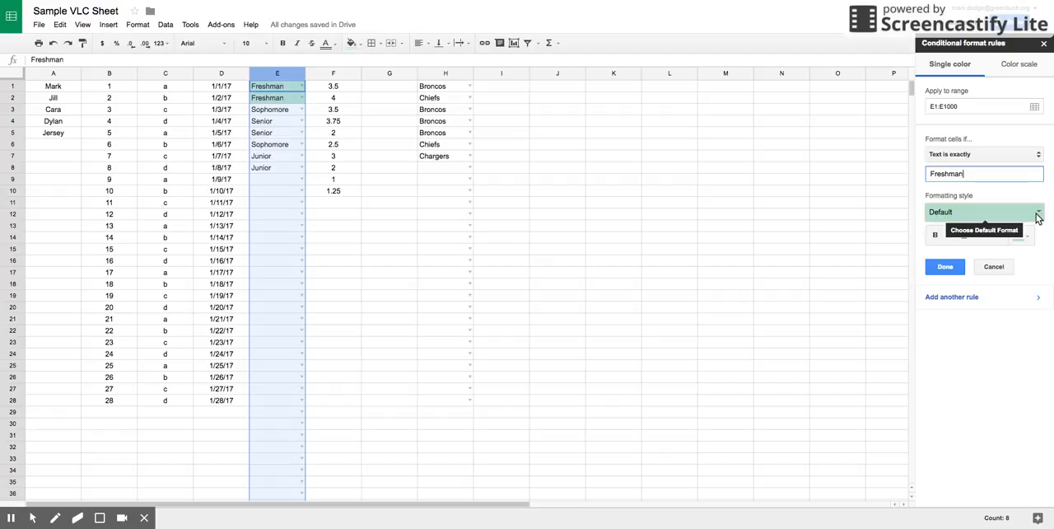
left_click(1038, 212)
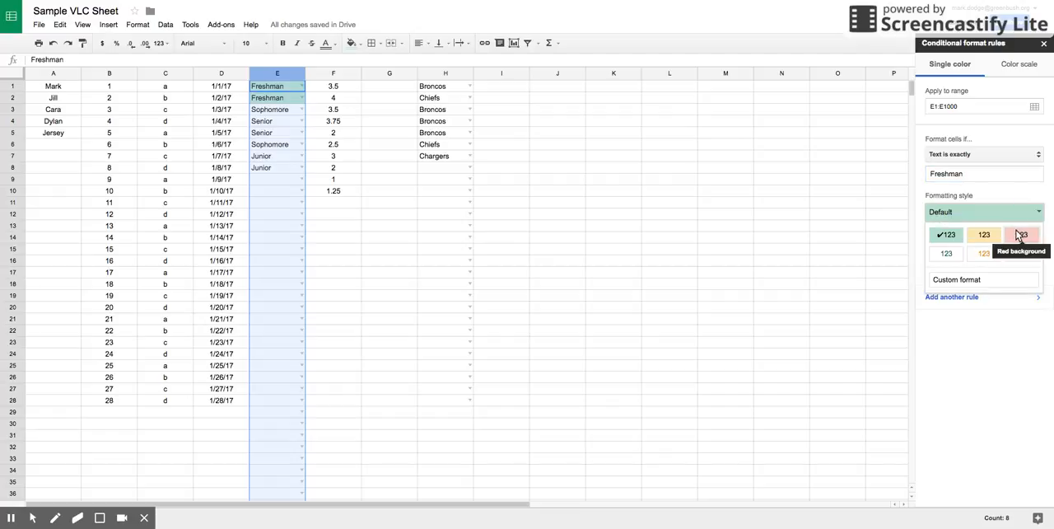
left_click(1019, 236)
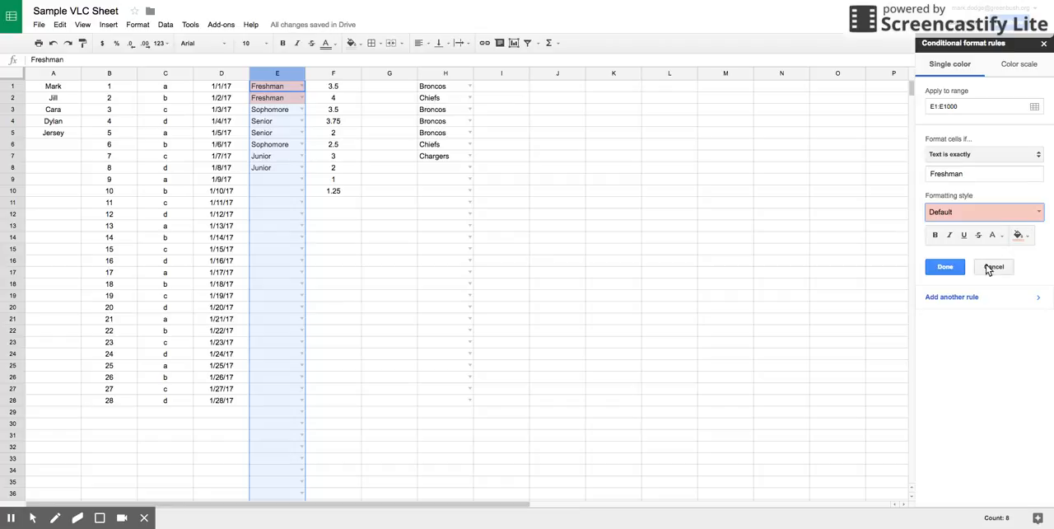
left_click(951, 267)
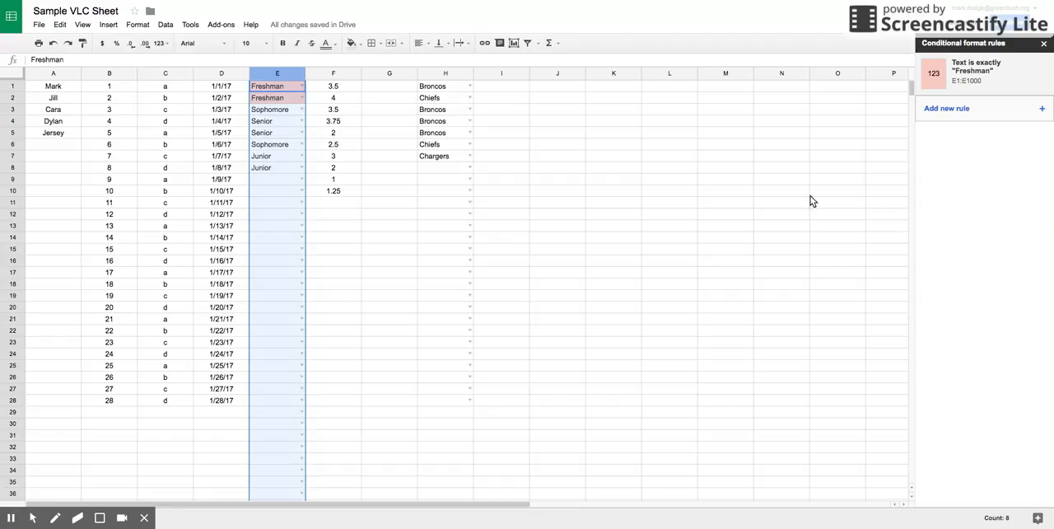
Add a column E rule that gives cells whose text is exactly Sophomore a yellow background.
left_click(1043, 110)
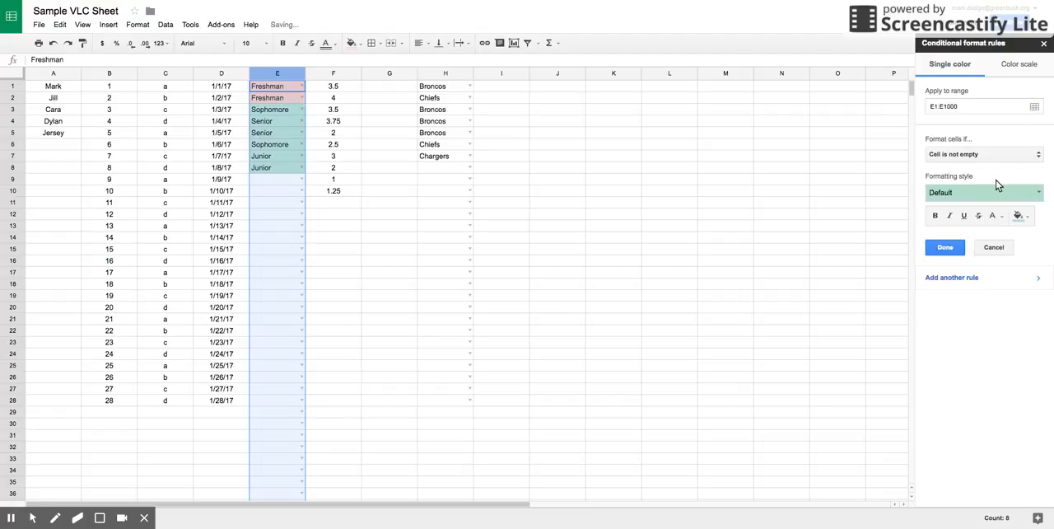
left_click(980, 154)
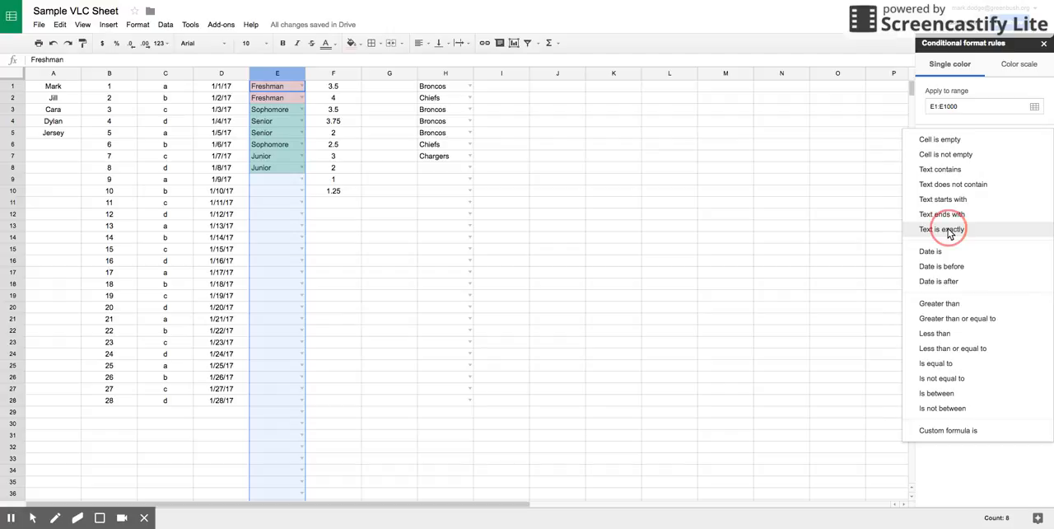
left_click(945, 229)
left_click(952, 173)
type("Soh")
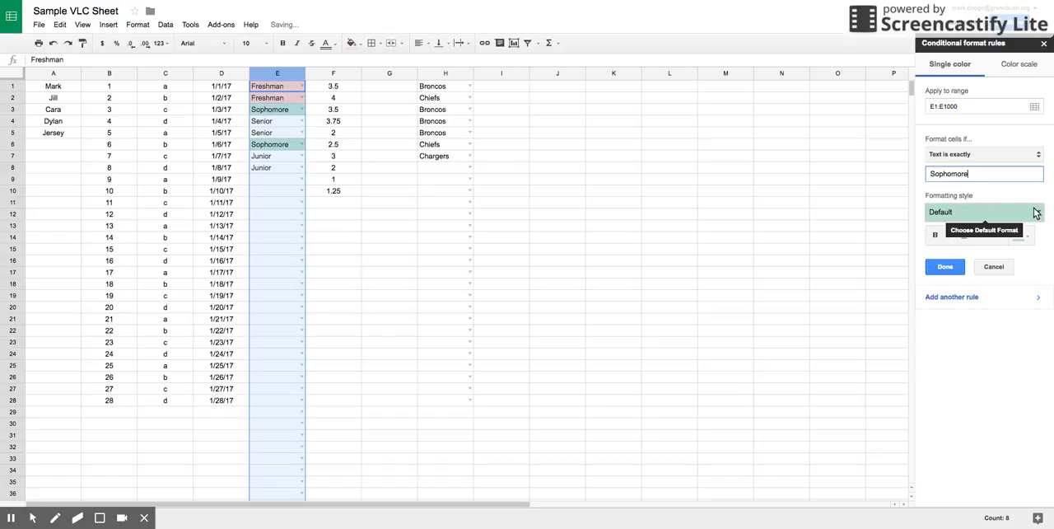
left_click(974, 212)
left_click(986, 236)
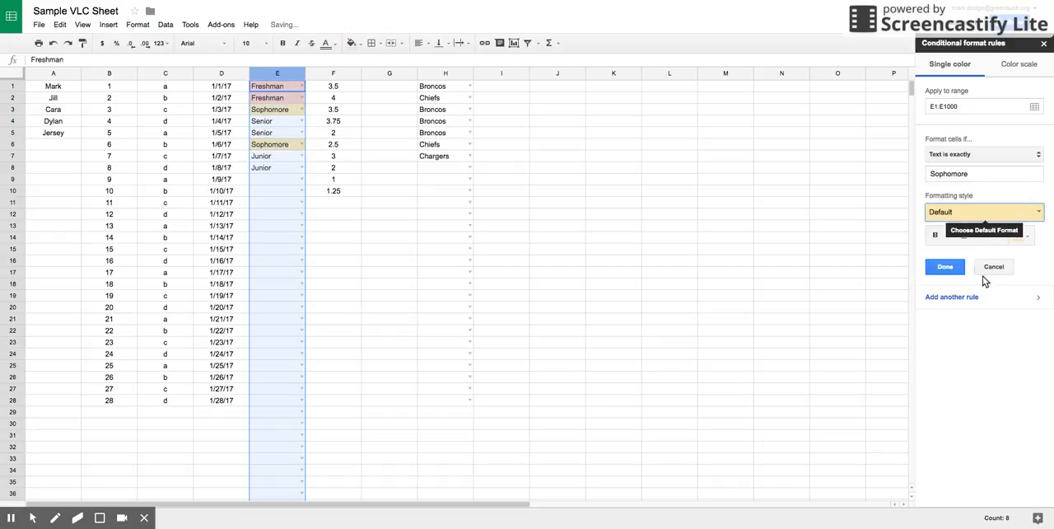
left_click(946, 268)
Add a column E rule that gives cells whose text is exactly Junior the default green background.
left_click(1041, 153)
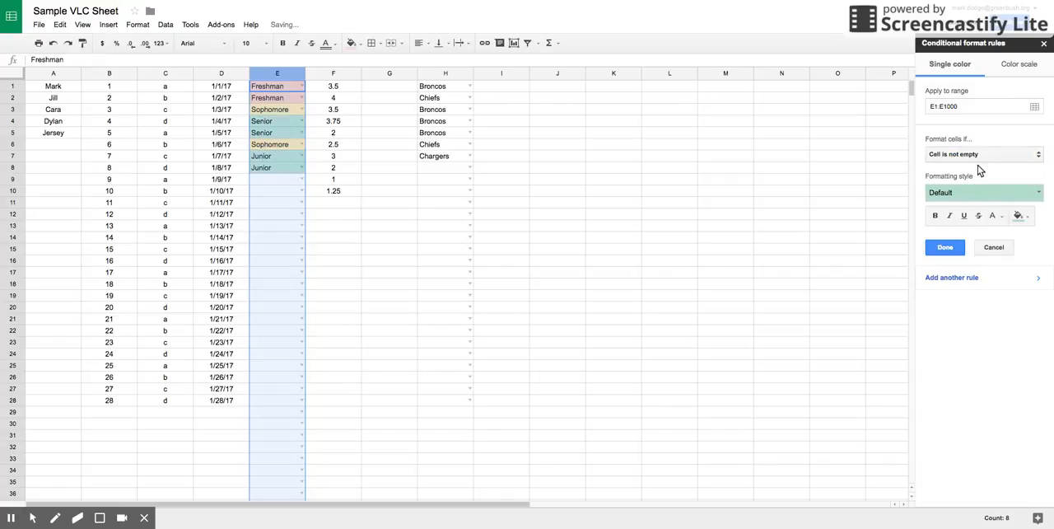
left_click(980, 157)
left_click(953, 229)
left_click(958, 173)
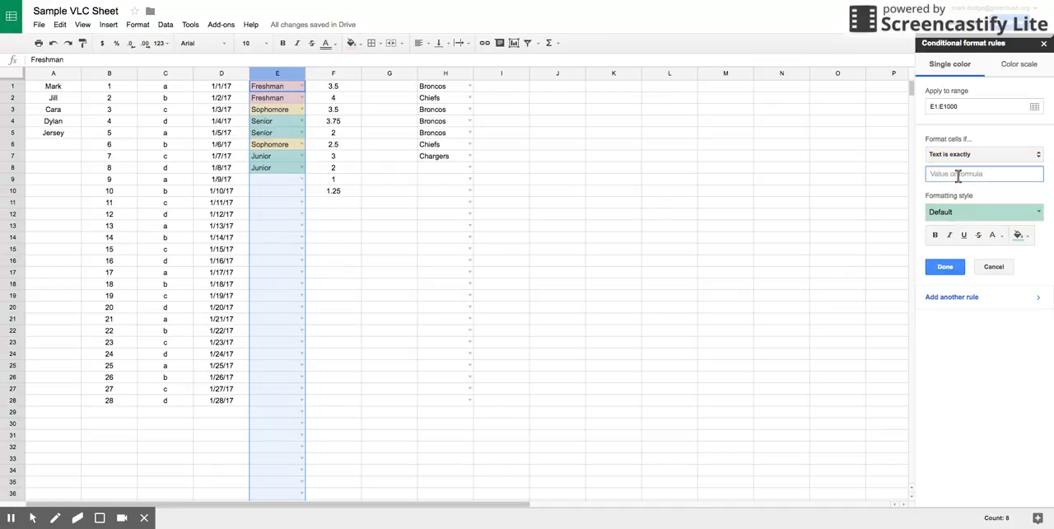
type("Junior")
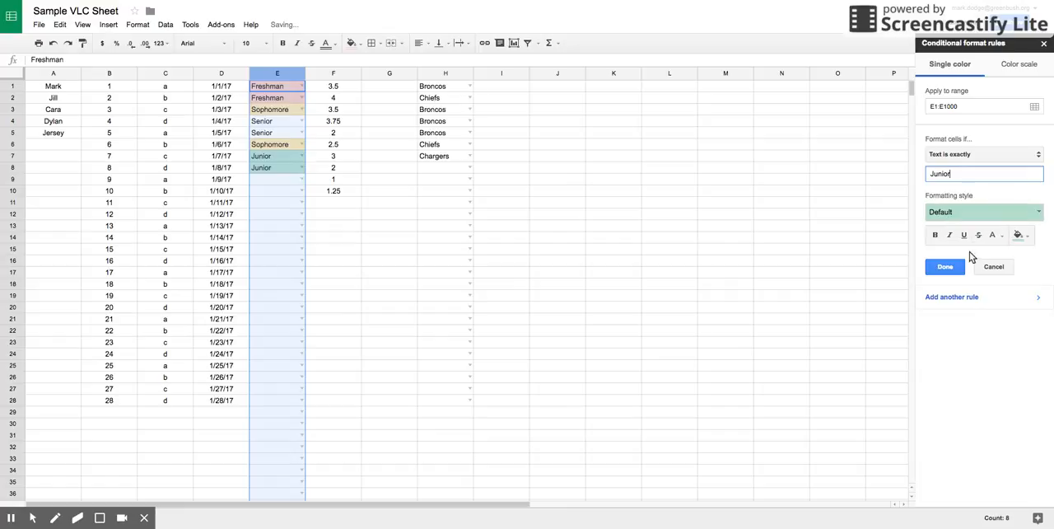
left_click(945, 266)
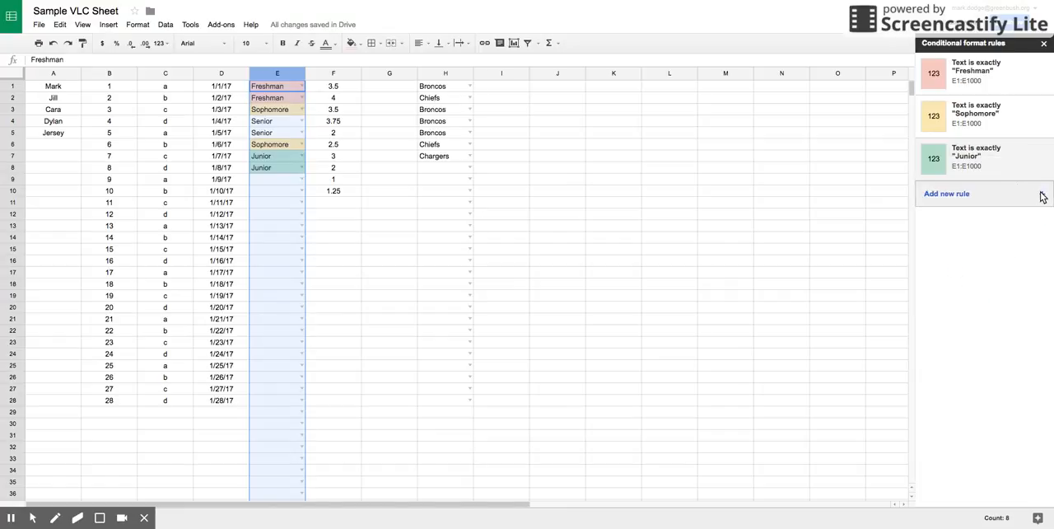
Add a column E rule that shows cells whose text is exactly Senior in red text.
left_click(1042, 196)
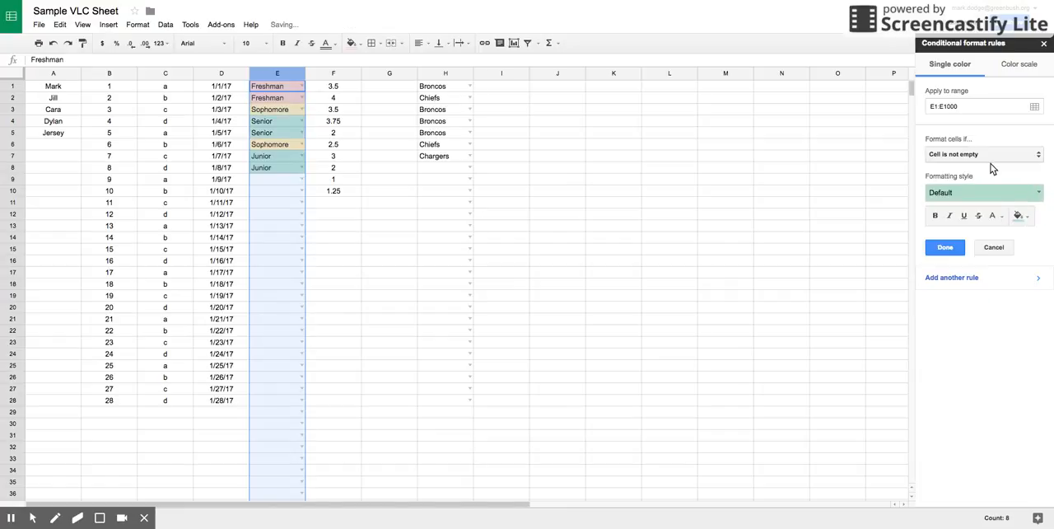
left_click(993, 158)
left_click(968, 232)
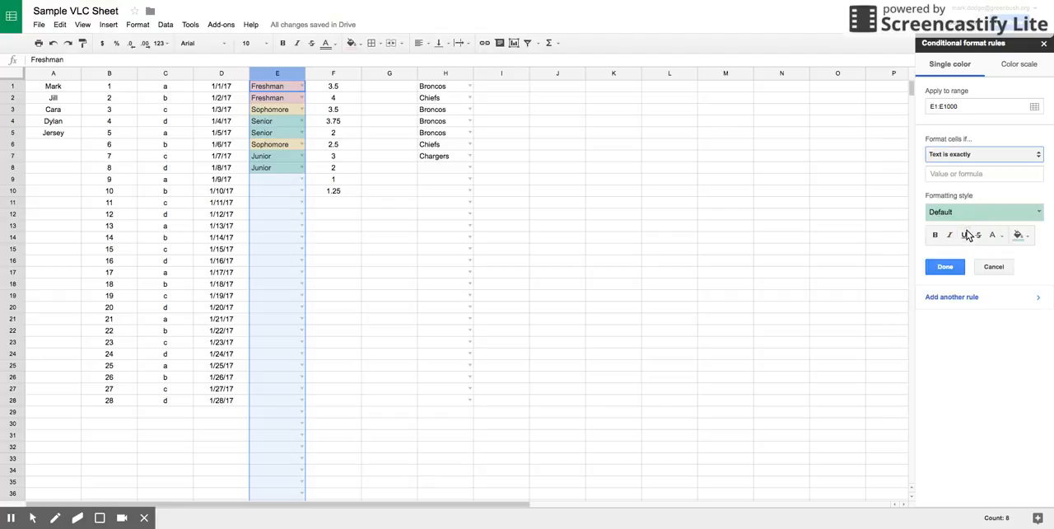
left_click(981, 175)
type("Senior")
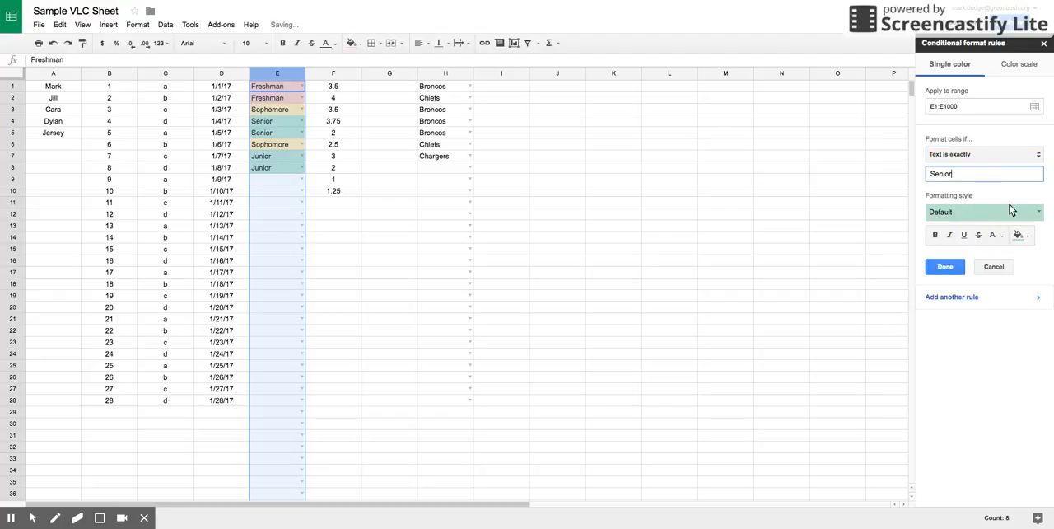
left_click(1038, 211)
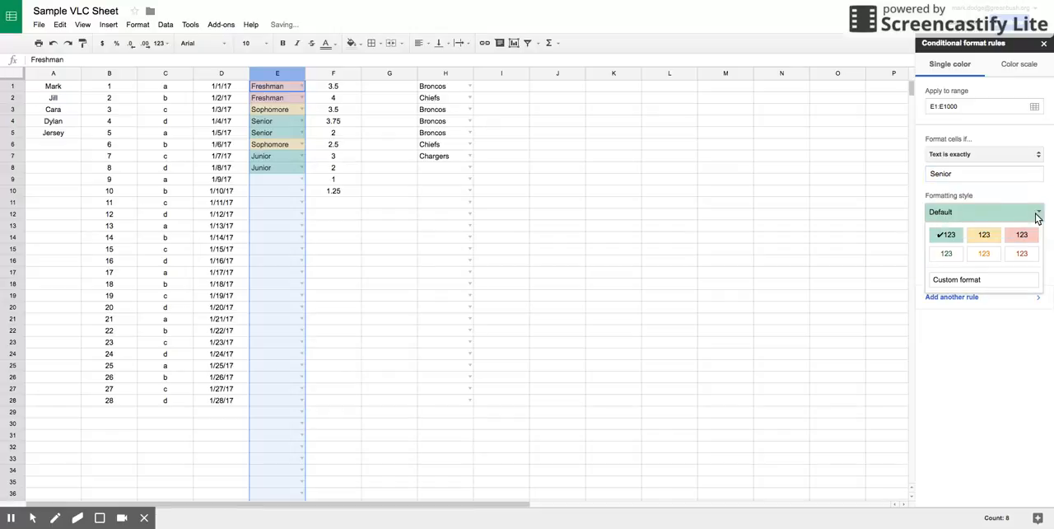
left_click(1021, 257)
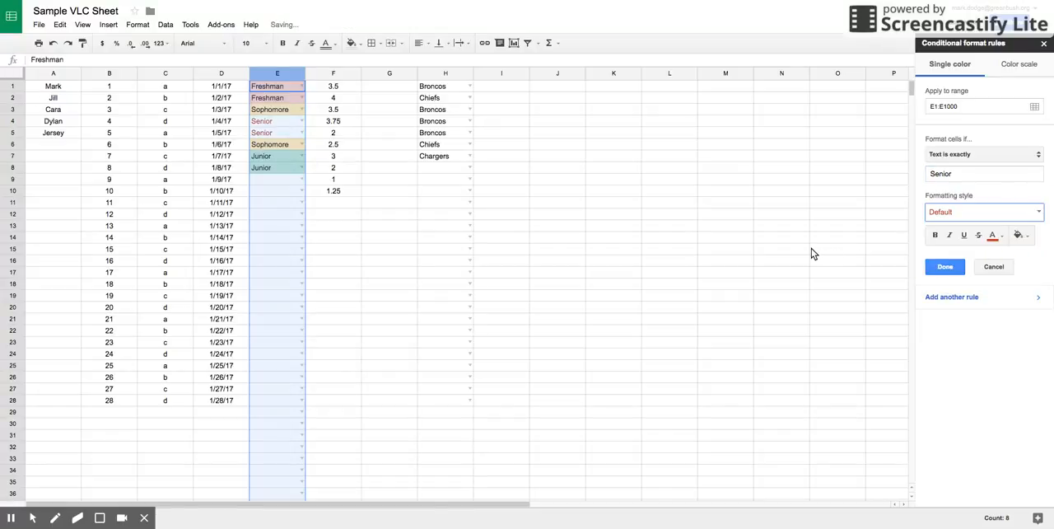
View the text colour and fill colour palettes for the Senior rule, and close the conditional formatting rules.
left_click(1000, 239)
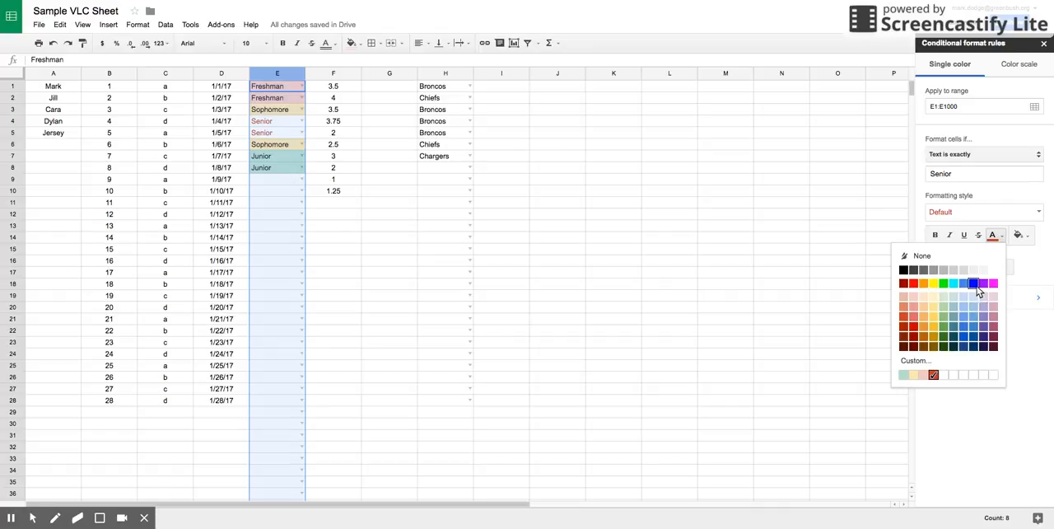
left_click(1036, 264)
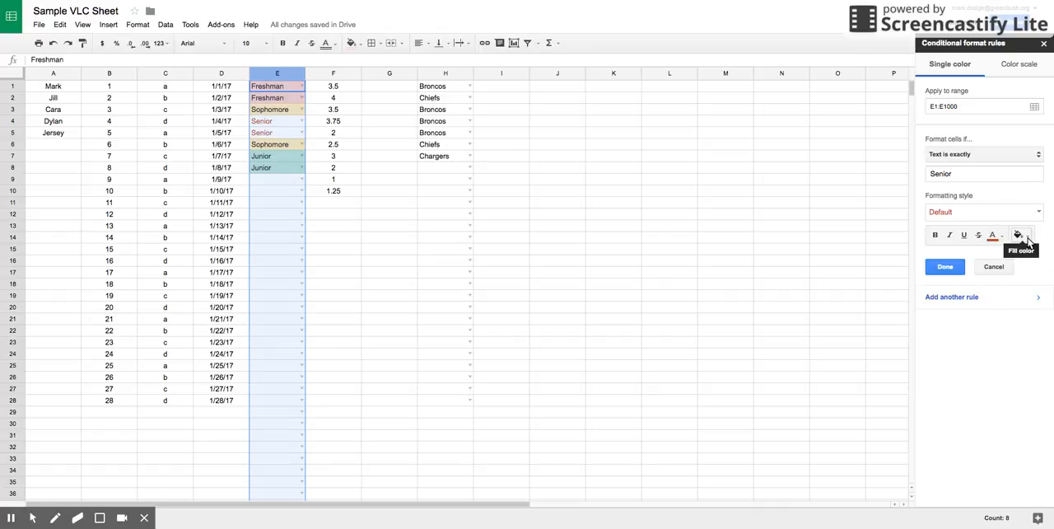
left_click(1019, 236)
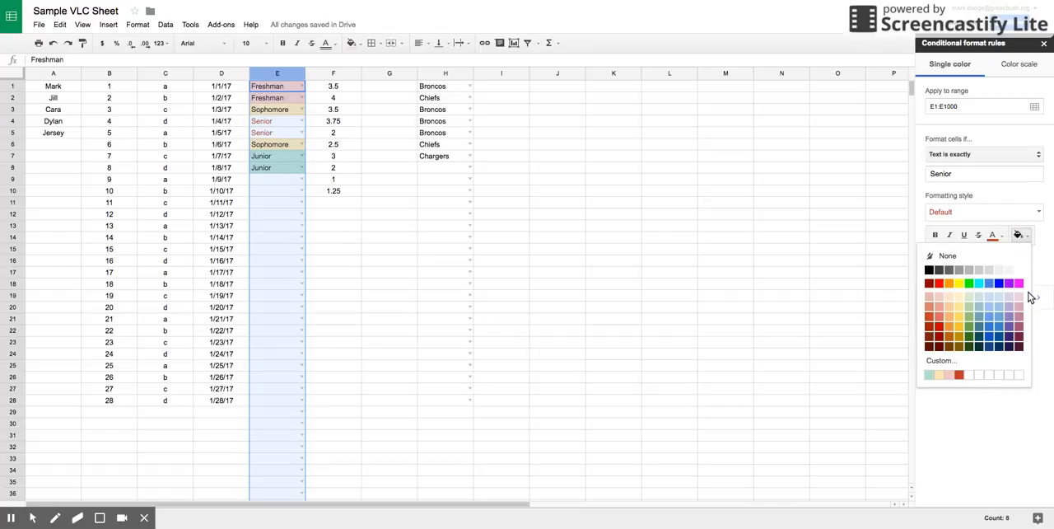
left_click(1042, 252)
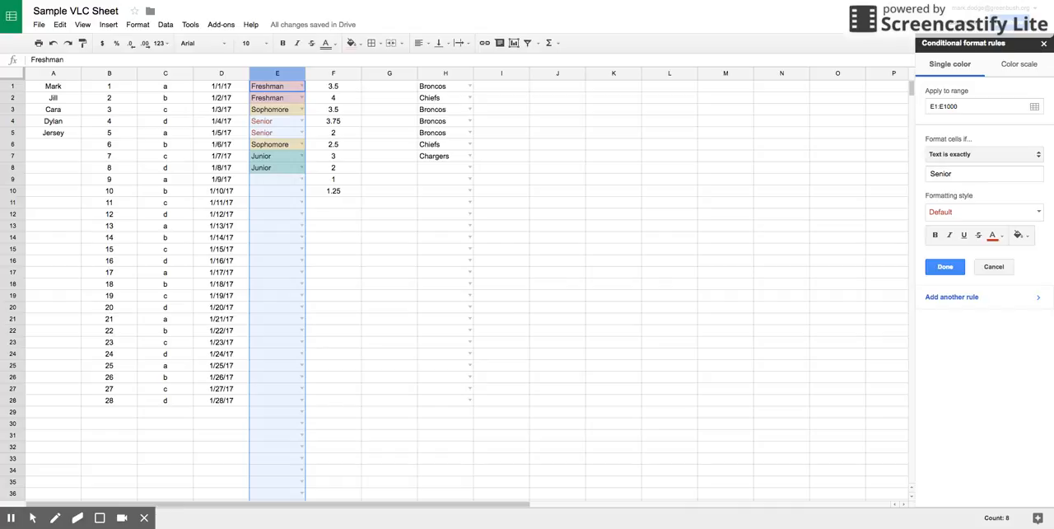
left_click(1044, 43)
left_click(683, 157)
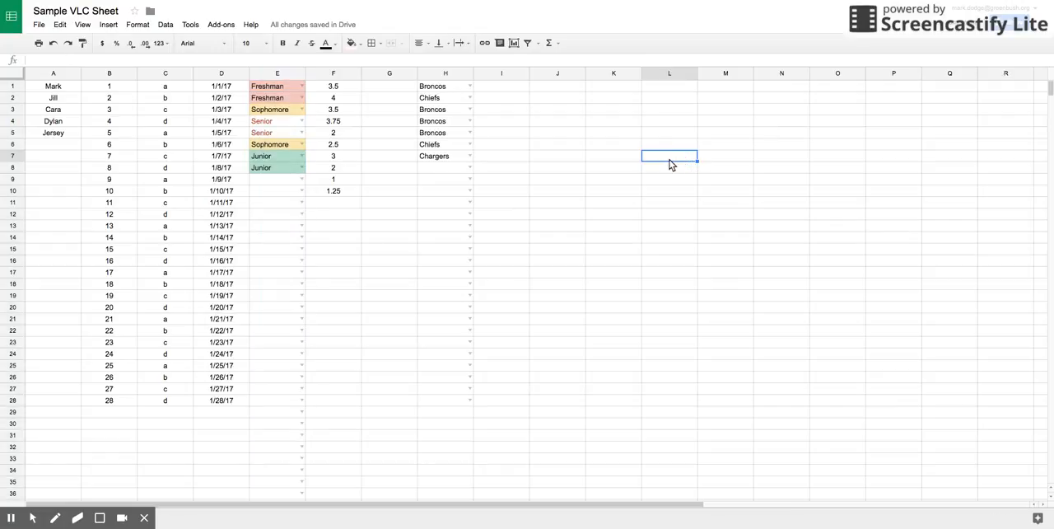